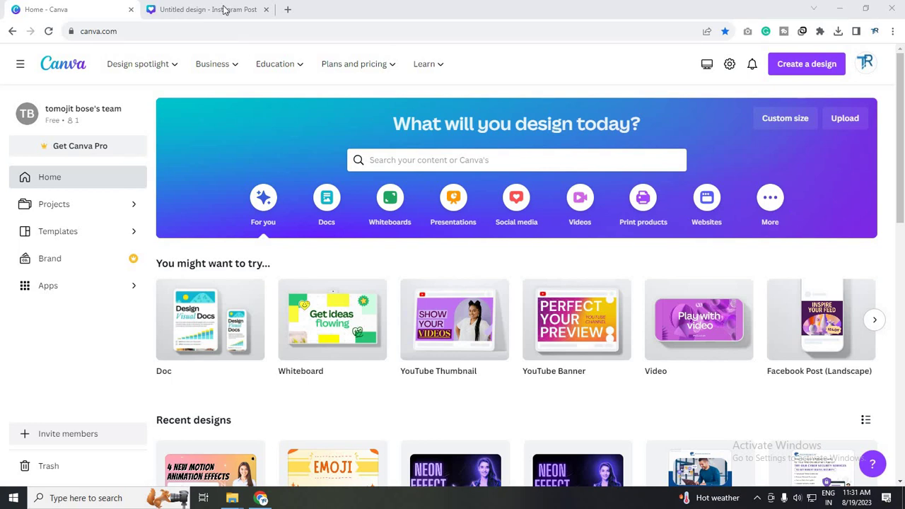
Switch to the 'Untitled design - Instagram Post' tab showing the red-eyes photo
{"action": "key", "text": "ctrl+Tab"}
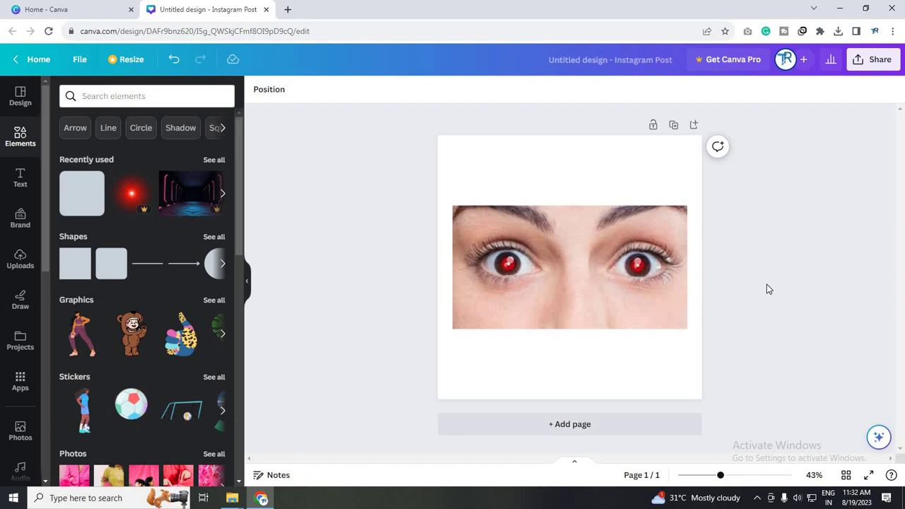
Select the close-up eye photo and bring up its Edit image effects panel
{"action": "left_click", "coordinate": [613, 291]}
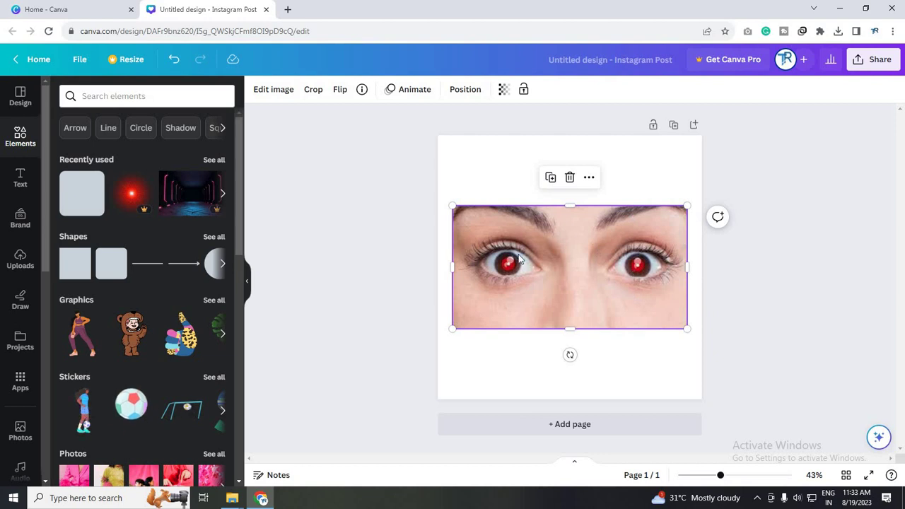
{"action": "left_click", "coordinate": [271, 92]}
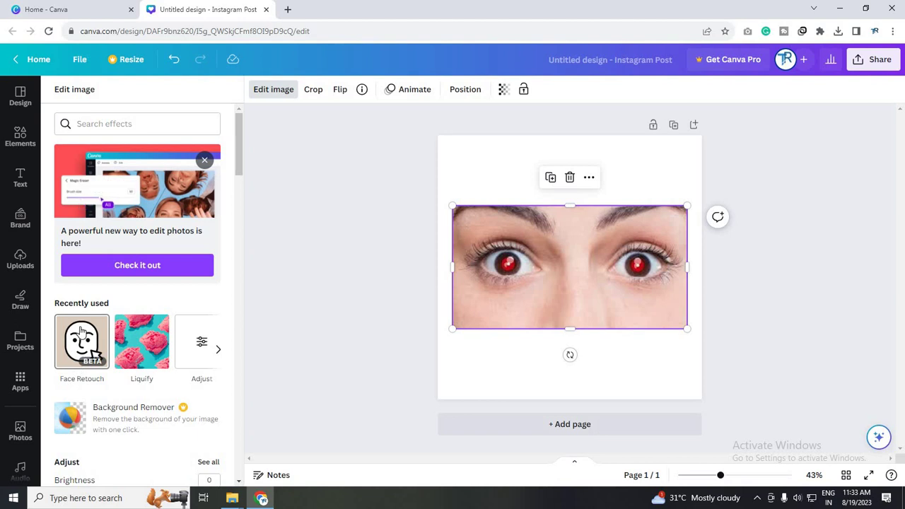
Apply Face Retouch's Red eye correction at intensity 100 to darken both pupils
{"action": "left_click", "coordinate": [81, 329]}
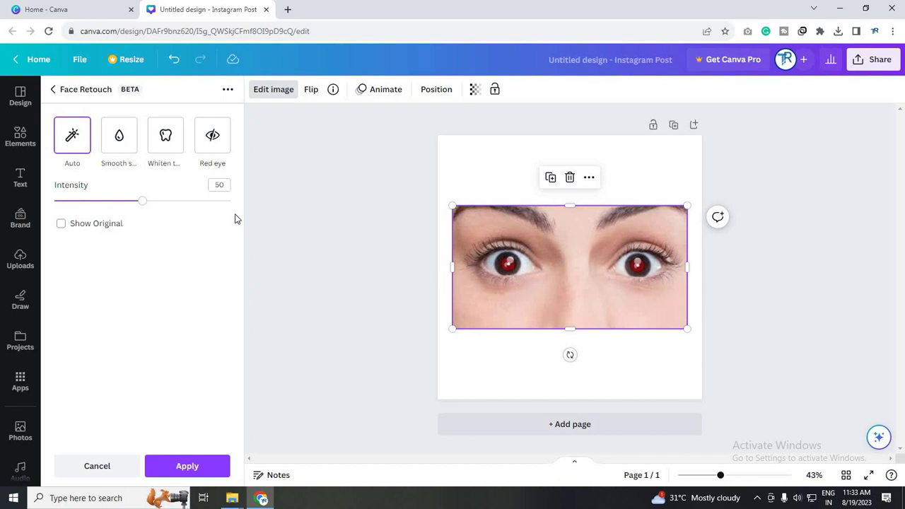
{"action": "left_click", "coordinate": [214, 138]}
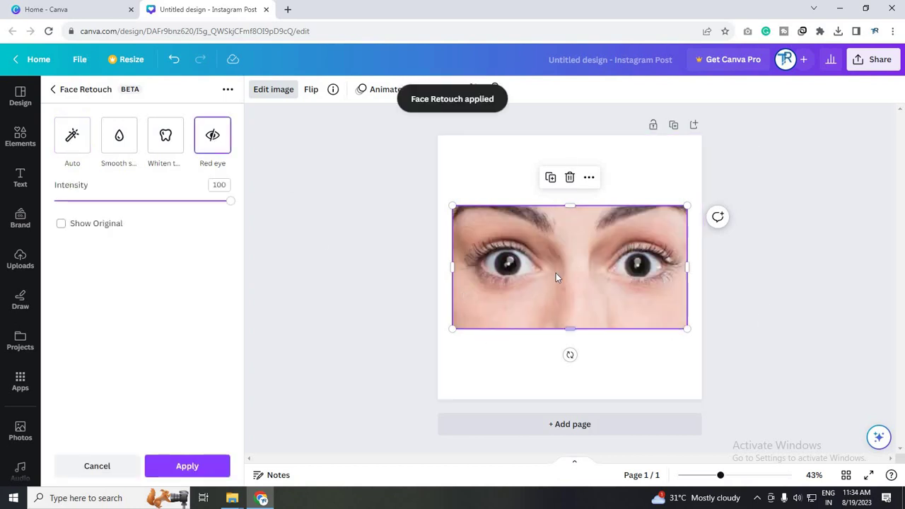
Close the Face Retouch panel and deselect the photo, leaving the corrected eyes on the page
{"action": "scroll", "coordinate": [738, 368], "scroll_direction": "down", "scroll_amount": 2, "text": "ctrl"}
{"action": "left_click", "coordinate": [740, 366]}
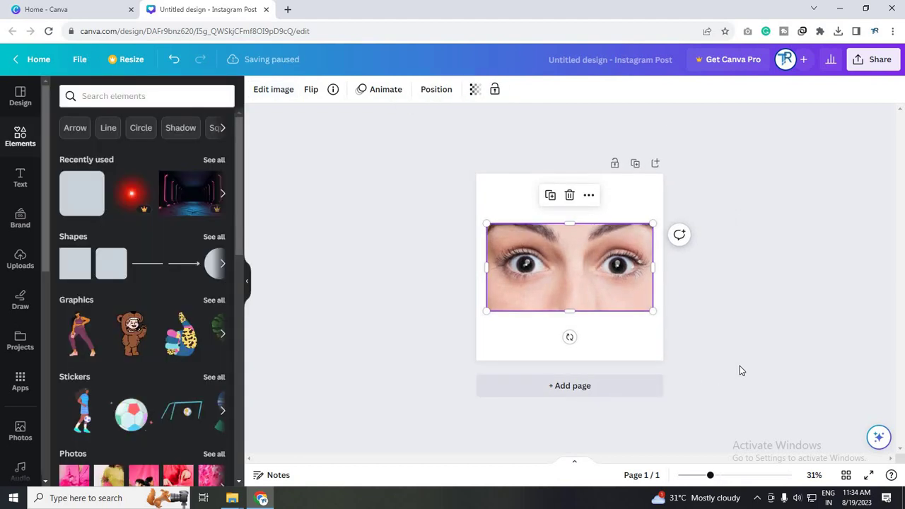
{"action": "left_click", "coordinate": [674, 340]}
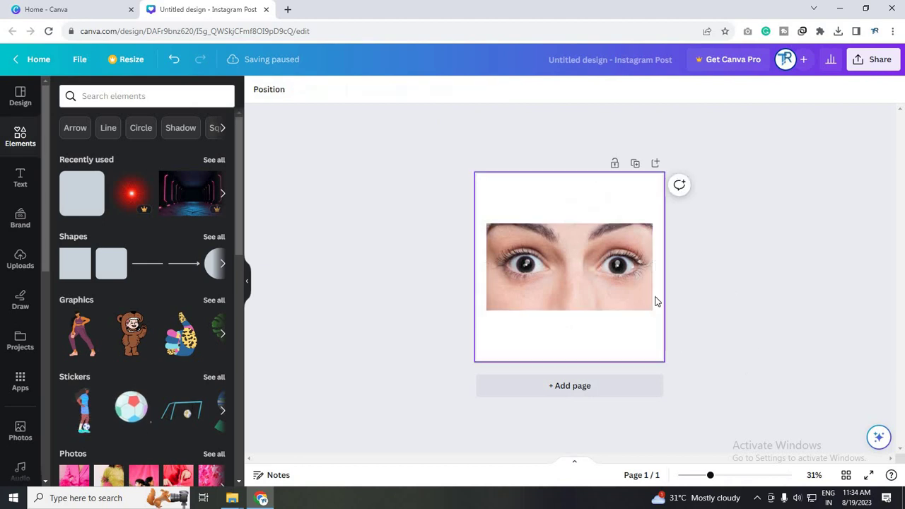
{"action": "scroll", "coordinate": [717, 370], "scroll_direction": "up", "scroll_amount": 2, "text": "ctrl"}
{"action": "scroll", "coordinate": [723, 272], "scroll_direction": "down", "scroll_amount": 2, "text": "ctrl"}
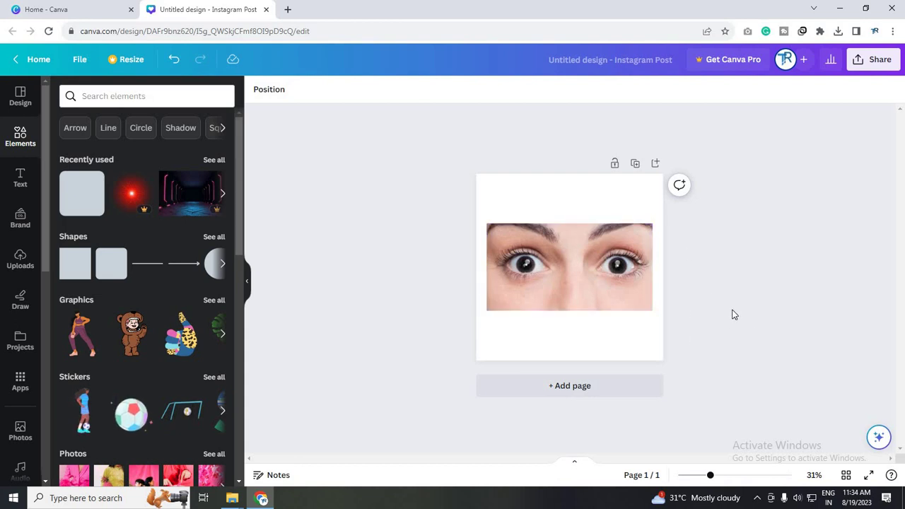
{"action": "scroll", "coordinate": [750, 323], "scroll_direction": "up", "scroll_amount": 2}
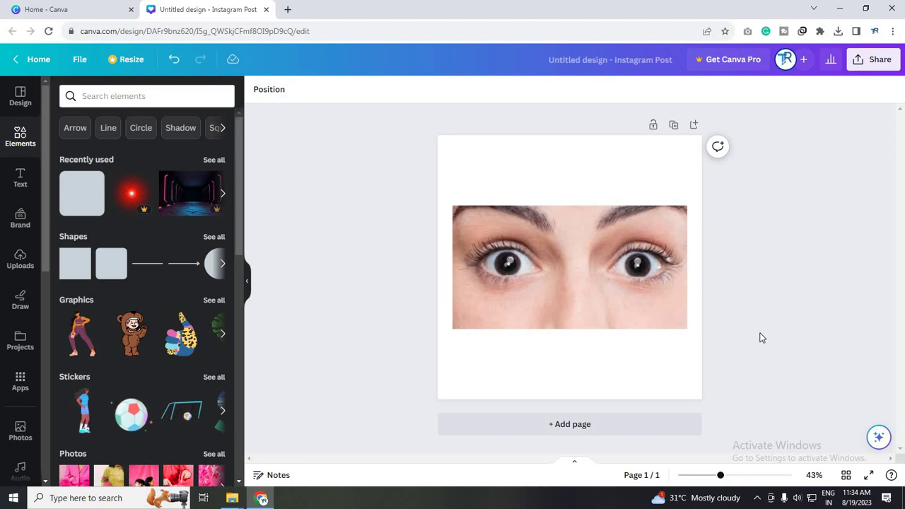
{"action": "scroll", "coordinate": [762, 338], "scroll_direction": "down", "scroll_amount": 1}
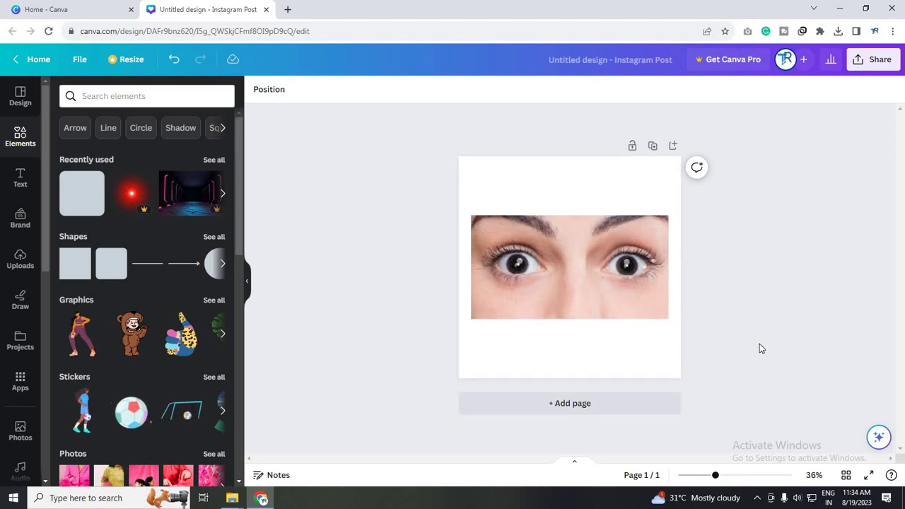
{"action": "scroll", "coordinate": [762, 289], "scroll_direction": "down", "scroll_amount": 1}
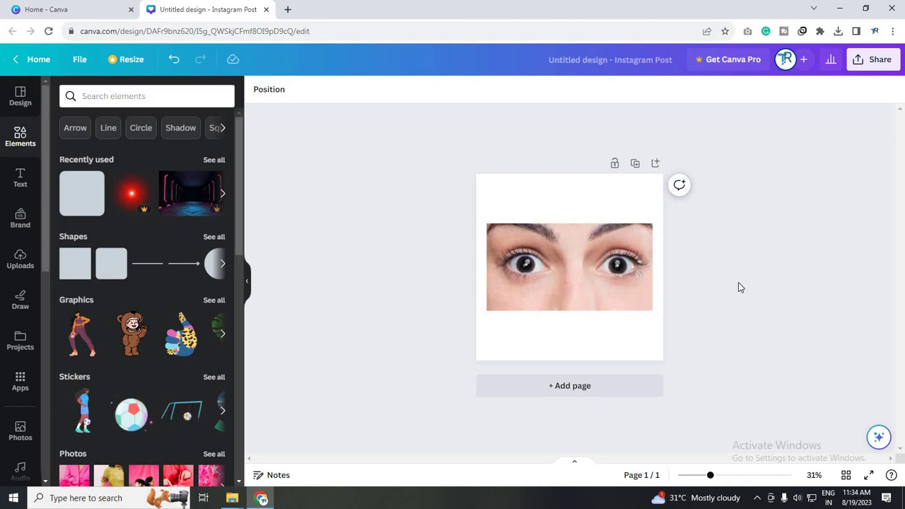
{"action": "left_click", "coordinate": [716, 334]}
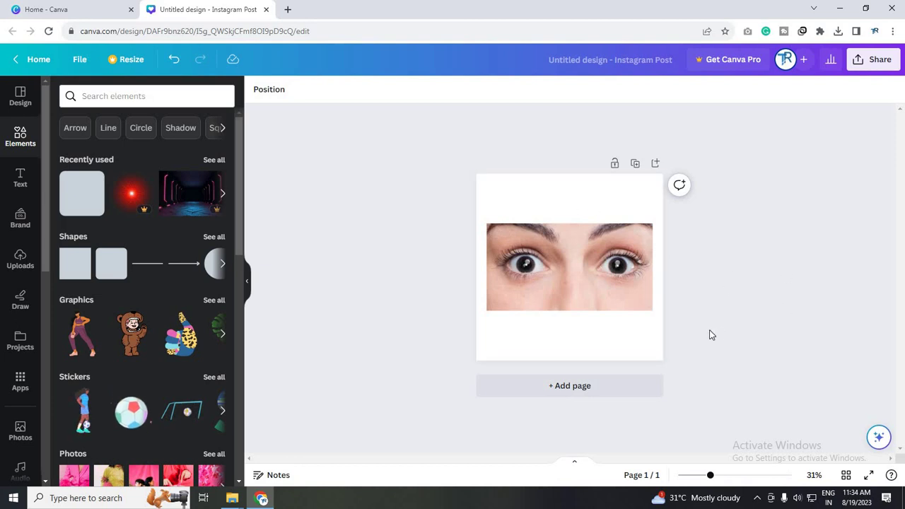